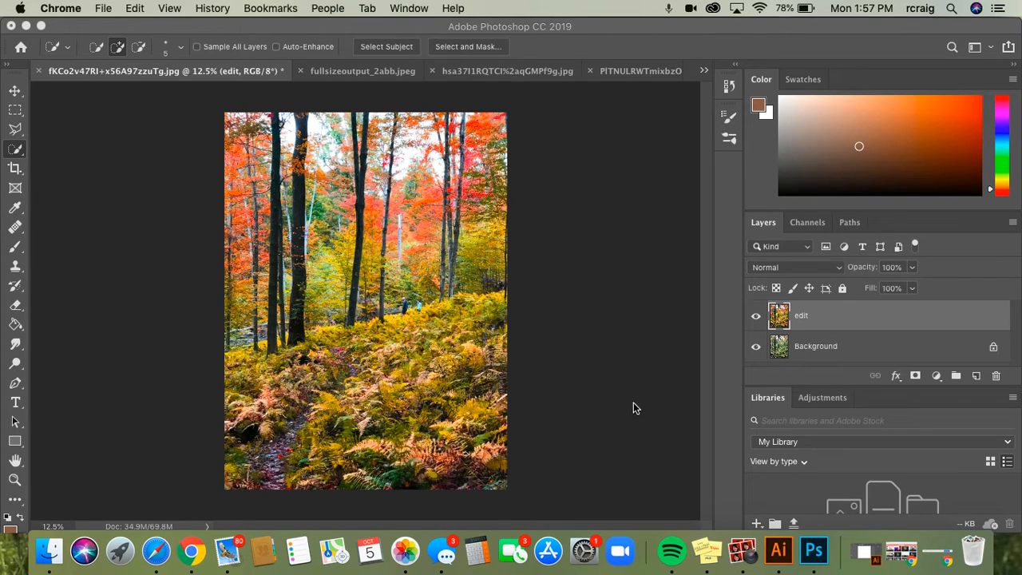
Step: Toggle the visibility of the edit and Background layers to compare the edited autumn forest photo with its original
left_click(756, 319)
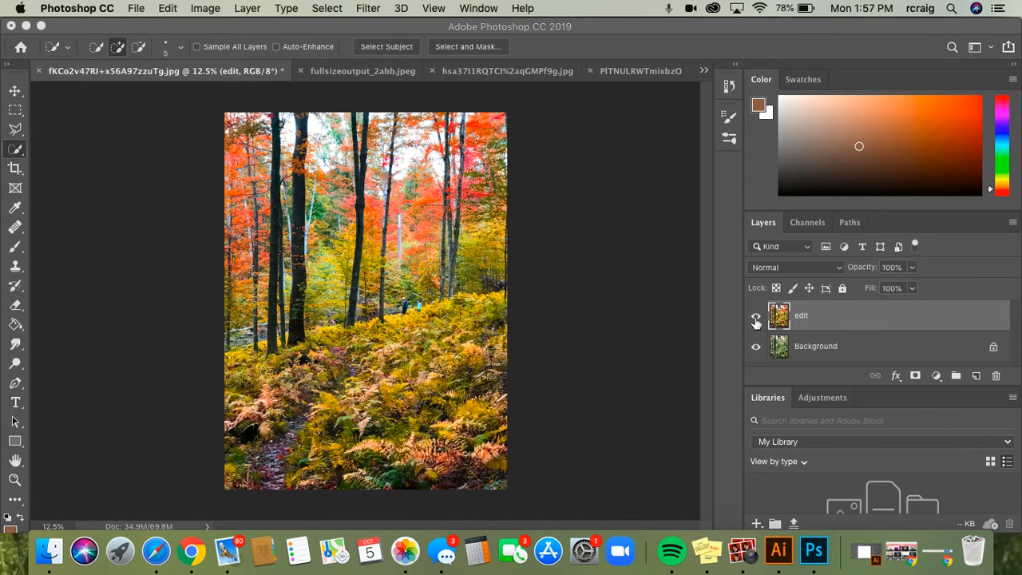
left_click(755, 319)
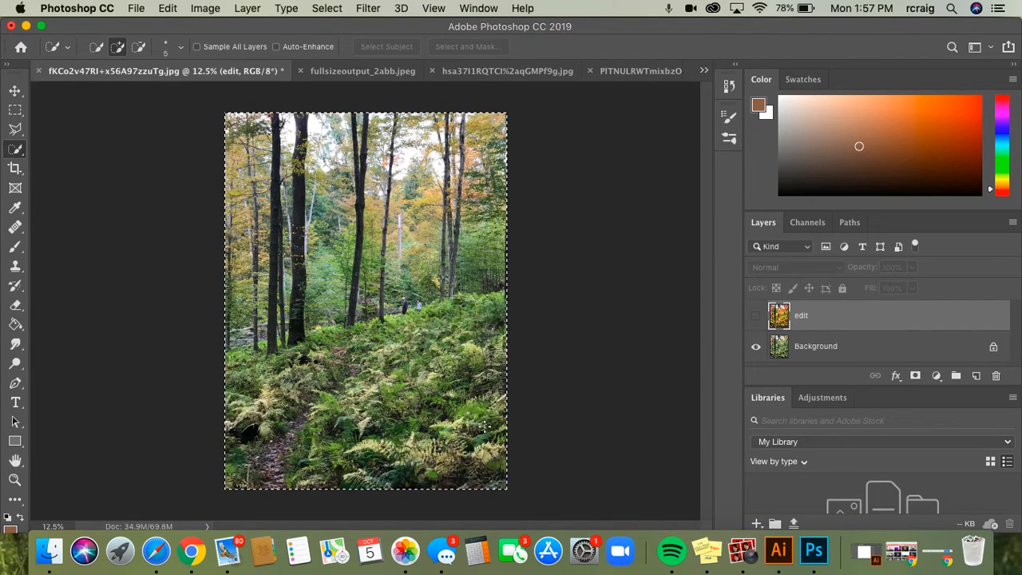
left_click(755, 318)
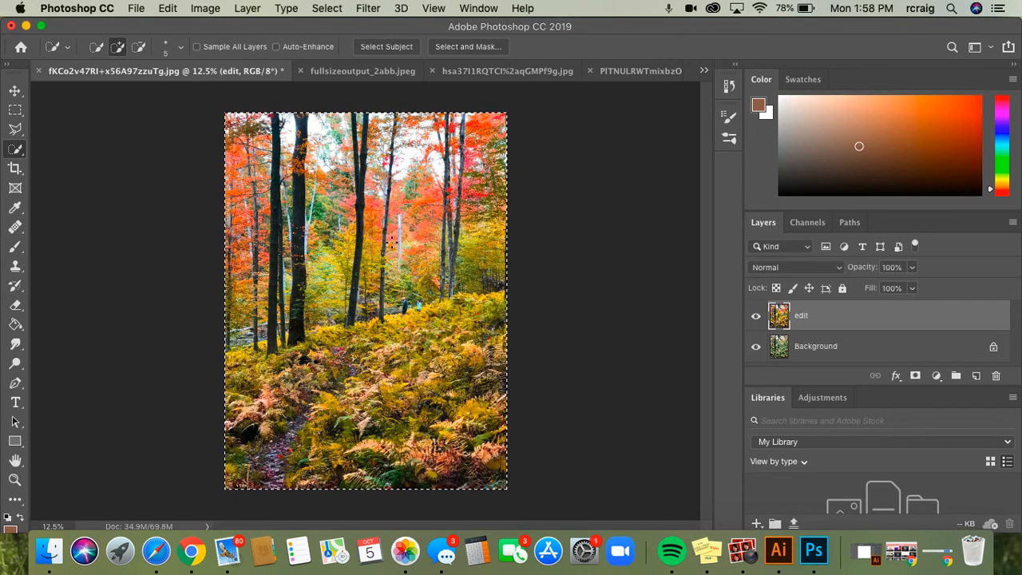
left_click(757, 349)
left_click(757, 348)
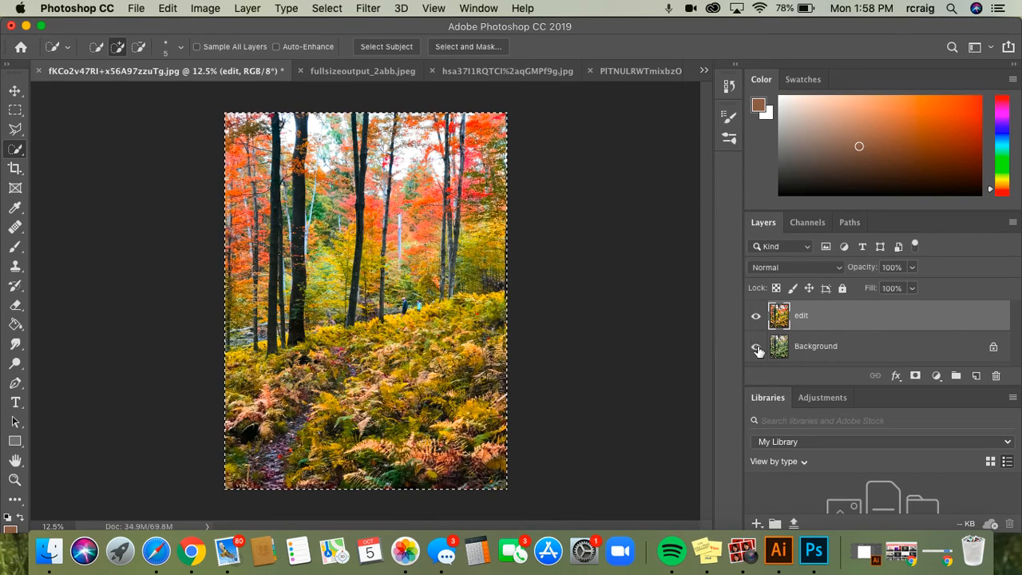
left_click(755, 316)
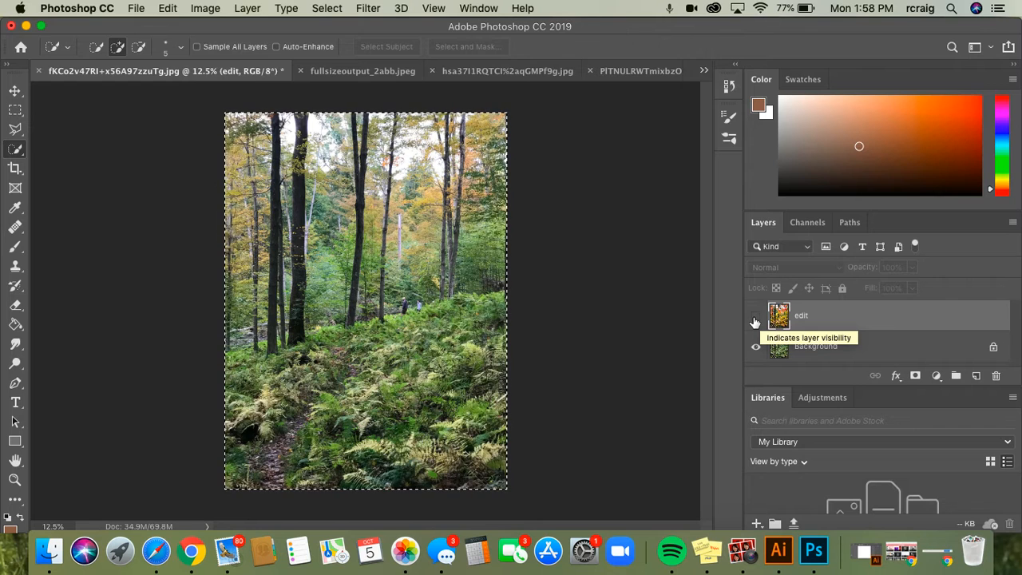
left_click(754, 320)
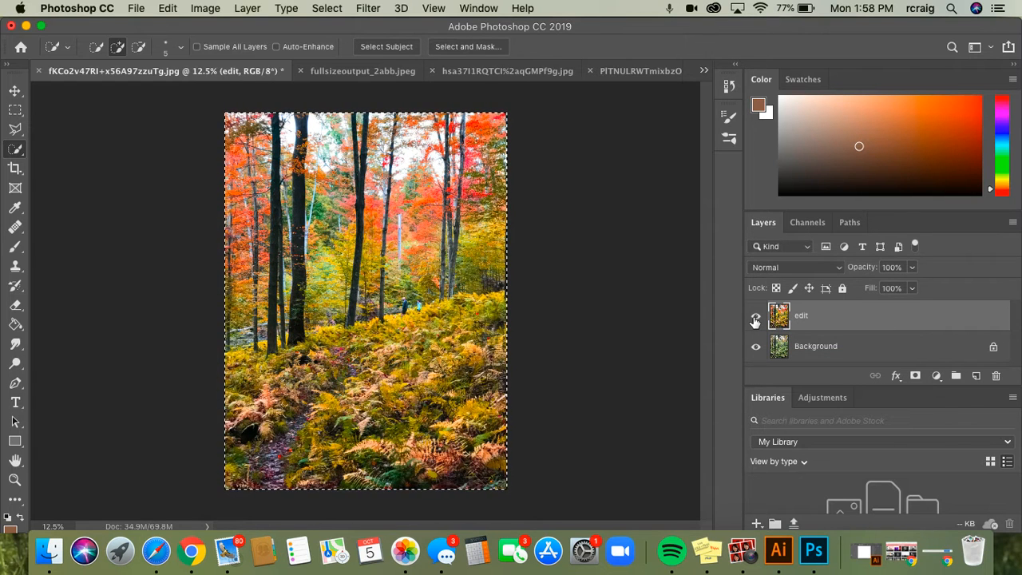
Step: Switch to the fullsizeoutput_2abb.jpeg photo and toggle the edited version layer to compare it with the original
left_click(335, 71)
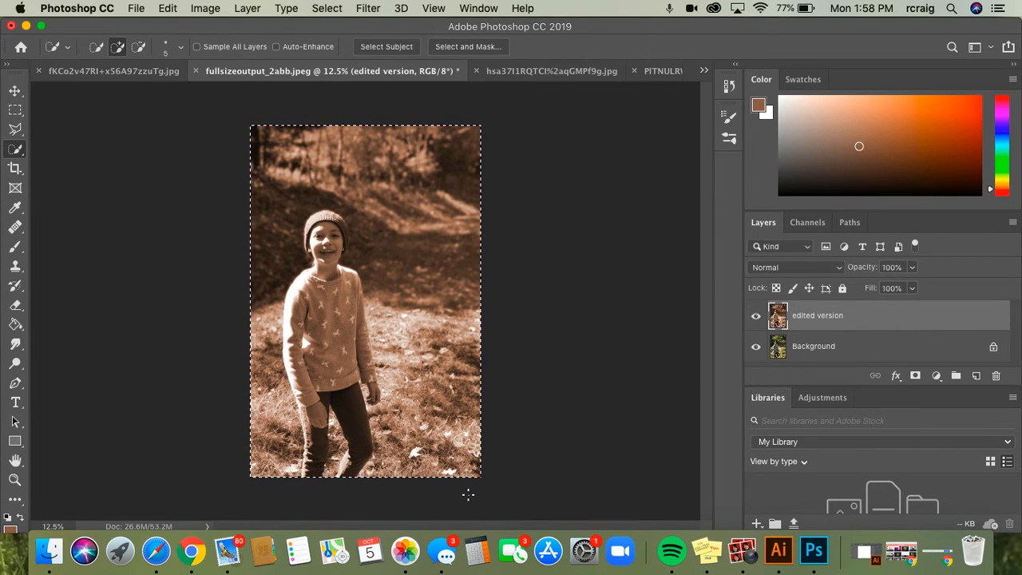
left_click(757, 318)
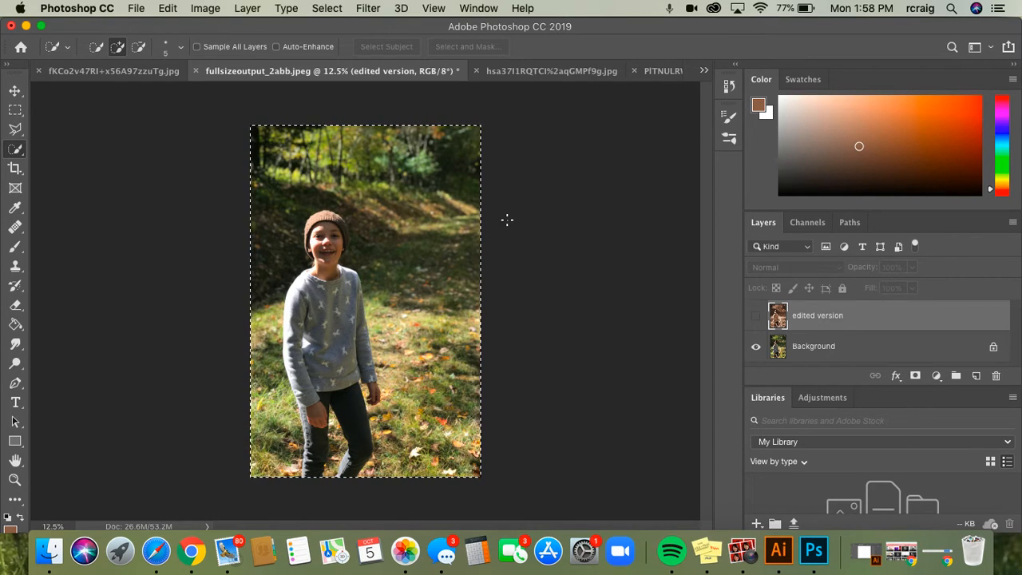
left_click(756, 317)
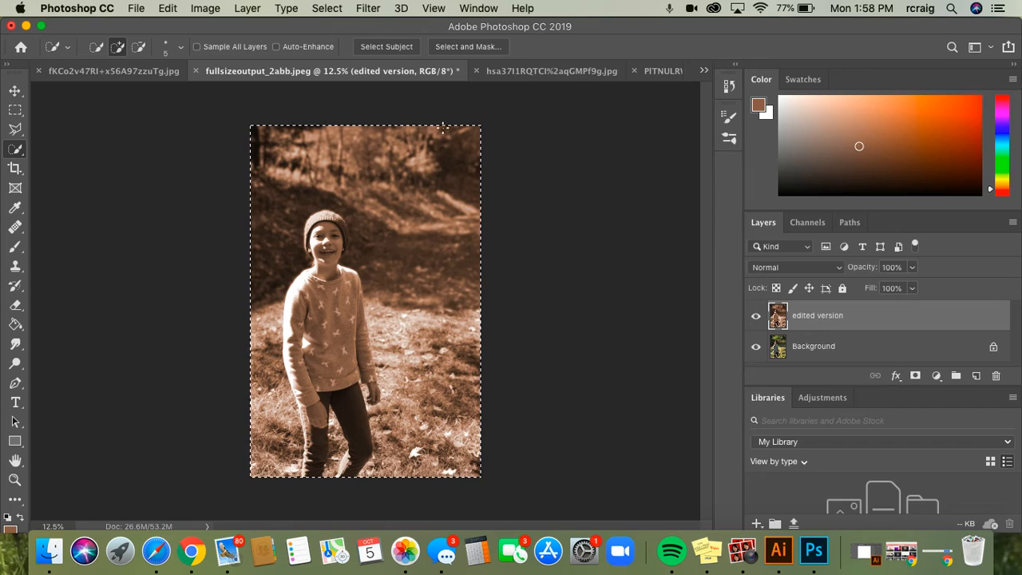
left_click(371, 9)
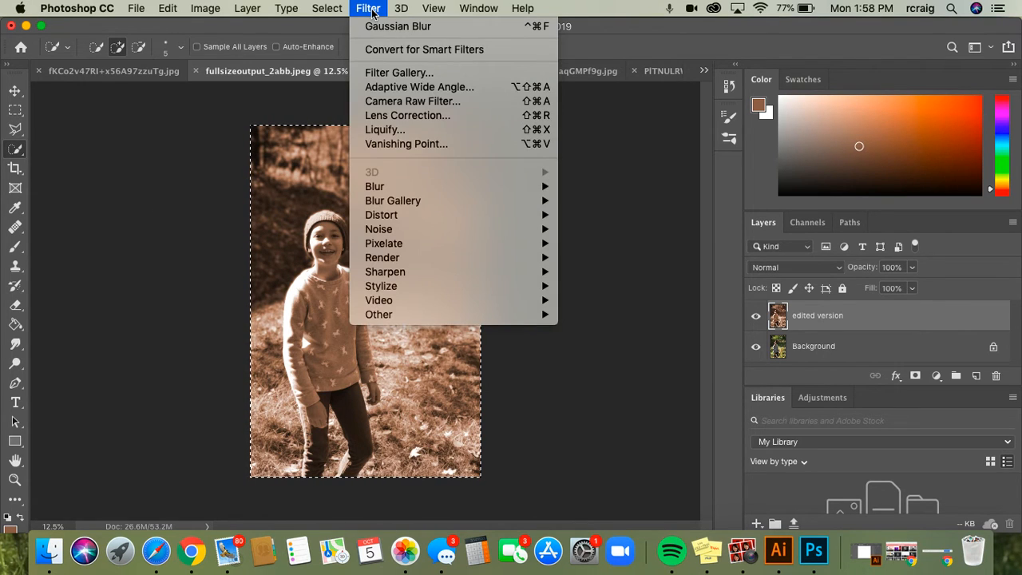
mouse_move(476, 186)
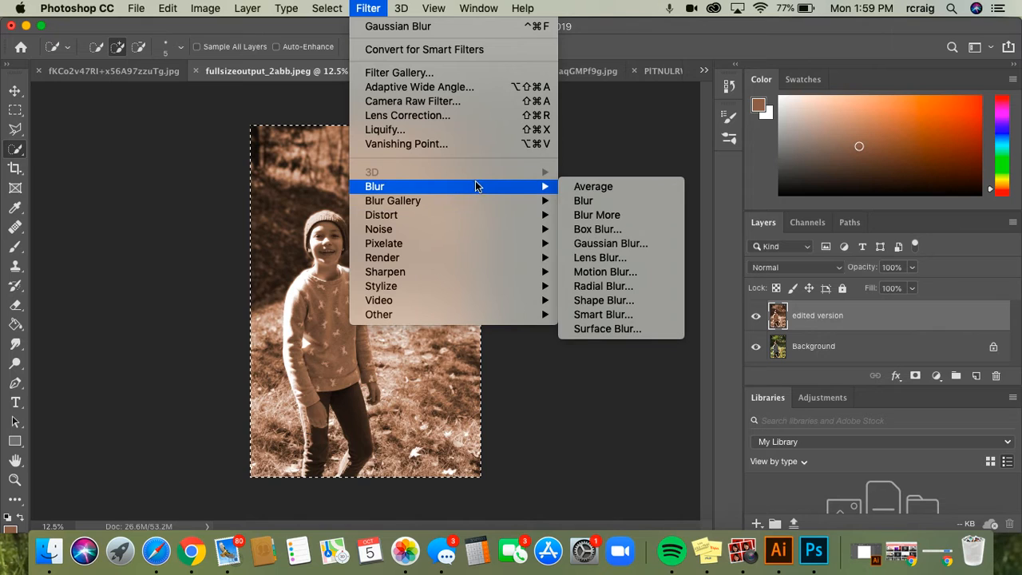
left_click(635, 250)
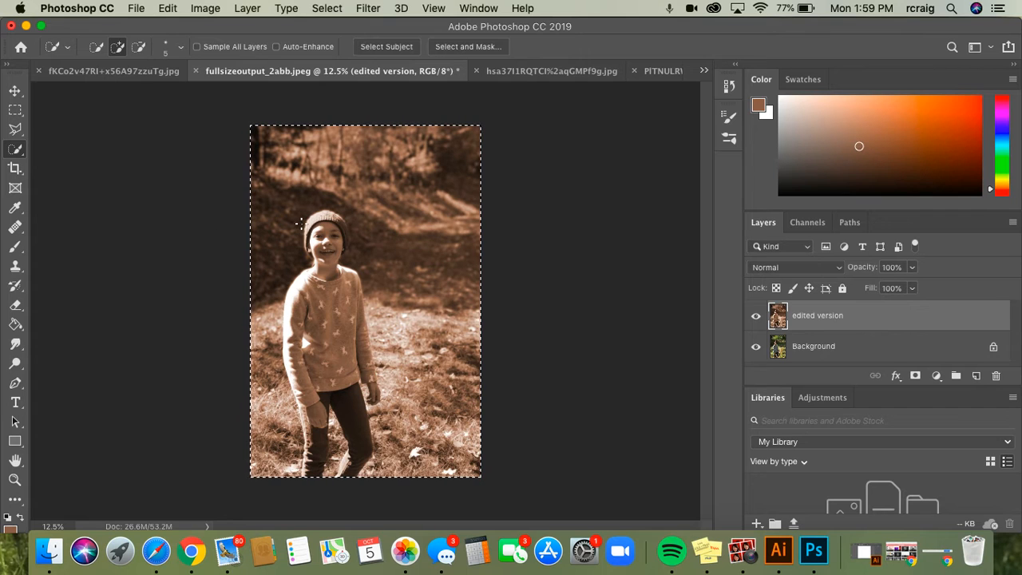
Step: Hide and show the edited version layer again to compare the sepia portrait with the unedited background
left_click(755, 316)
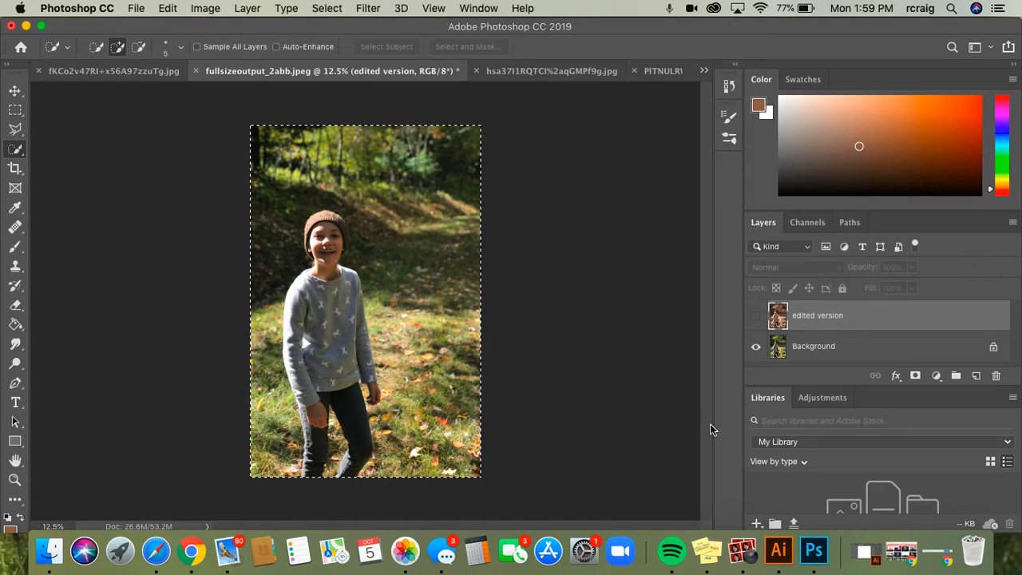
left_click(757, 319)
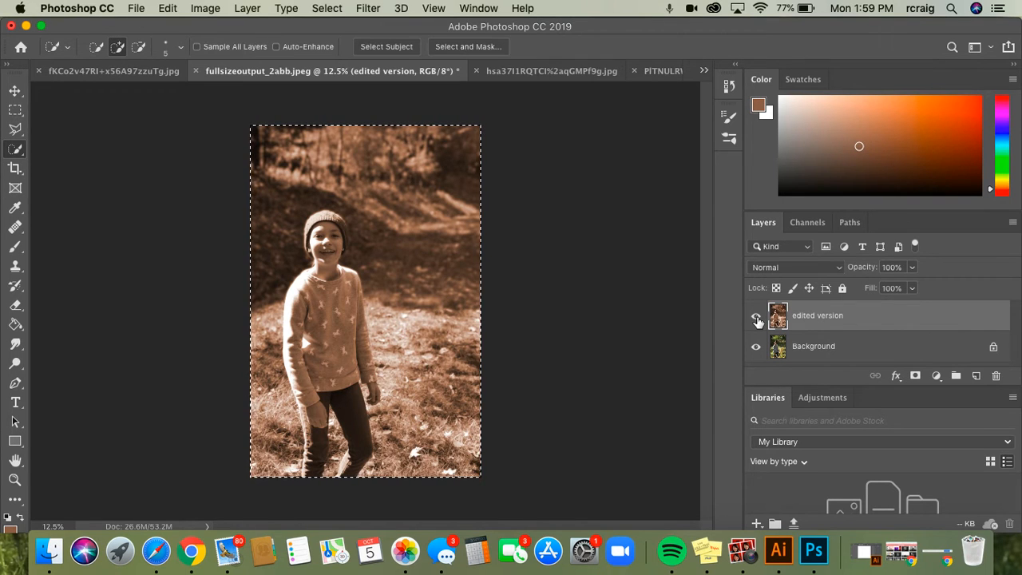
left_click(757, 319)
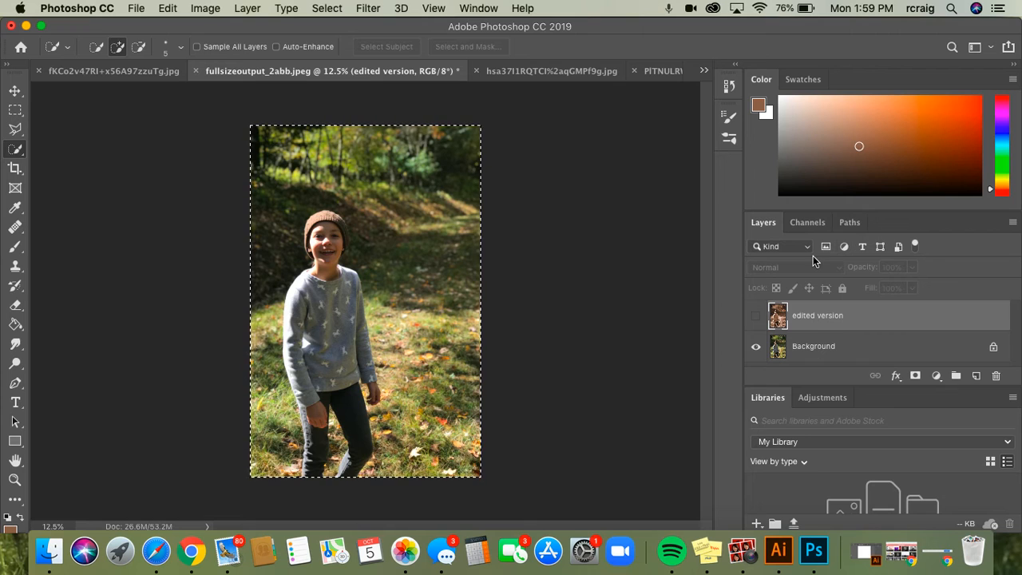
left_click(758, 317)
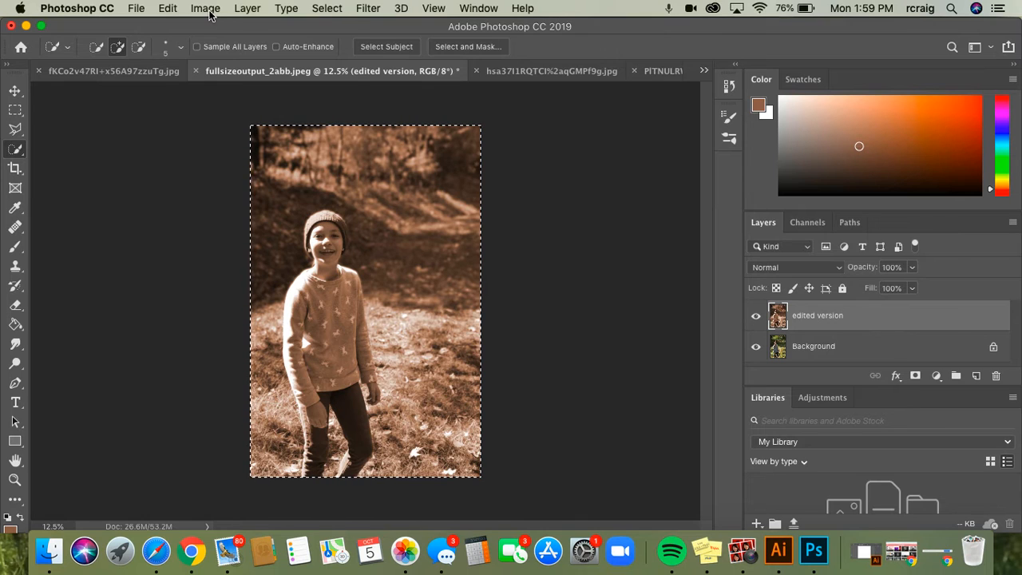
Step: Try Color Balance on the edited version layer with midtone levels of -45, +51 and 0
left_click(208, 9)
mouse_move(248, 50)
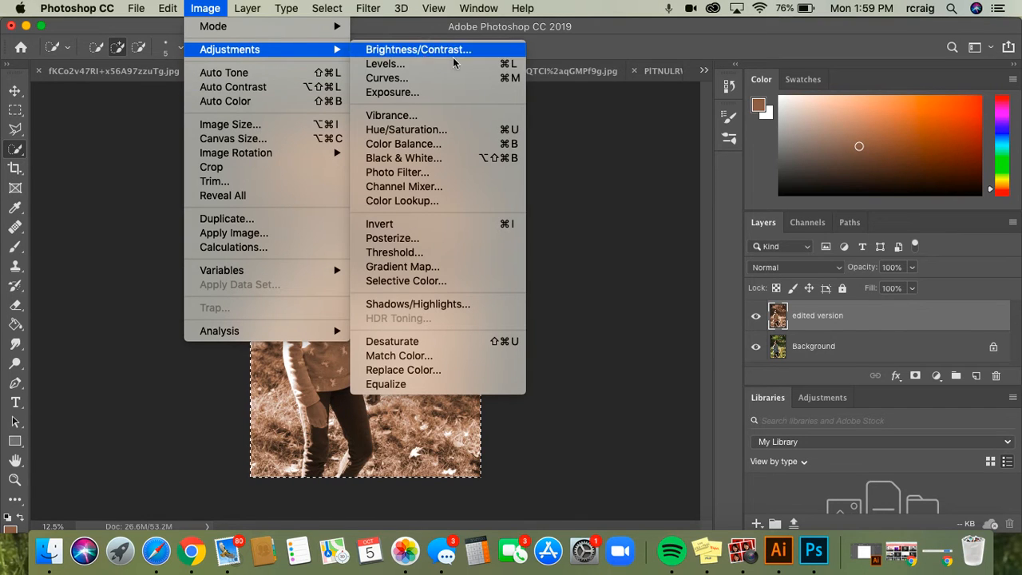
left_click(479, 144)
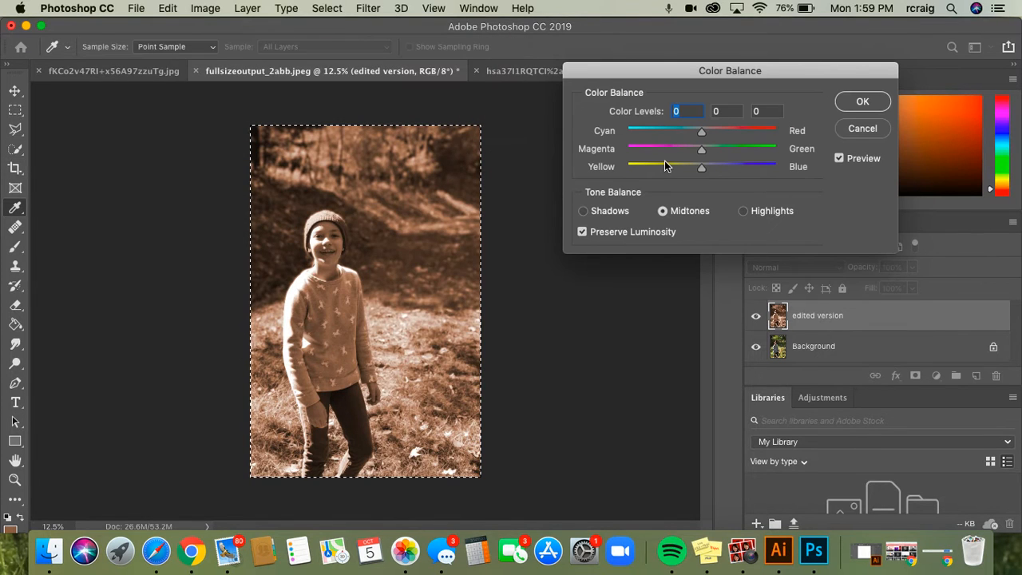
left_click_drag(702, 153, 615, 159)
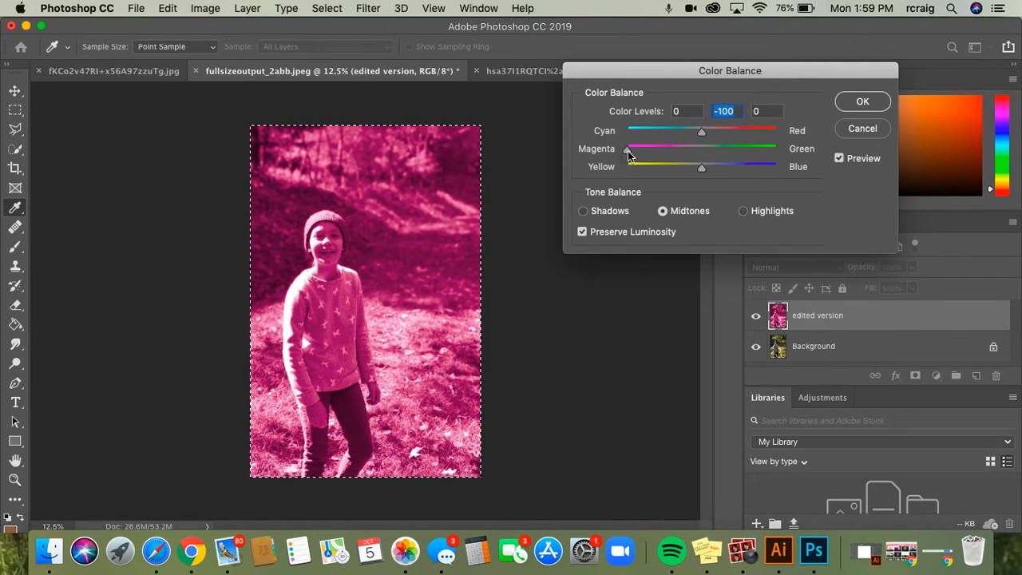
left_click_drag(631, 153, 740, 153)
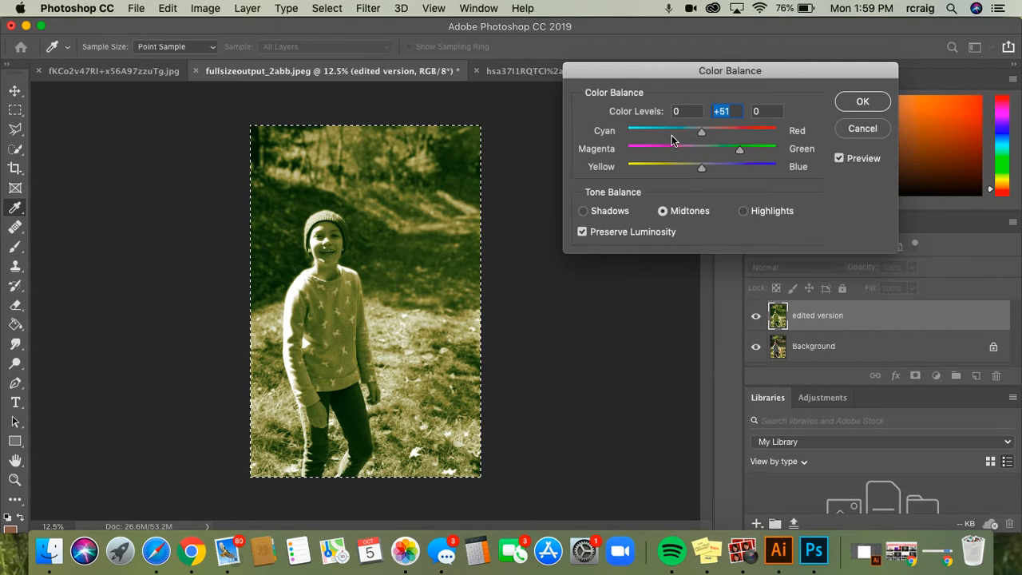
left_click_drag(700, 131, 669, 134)
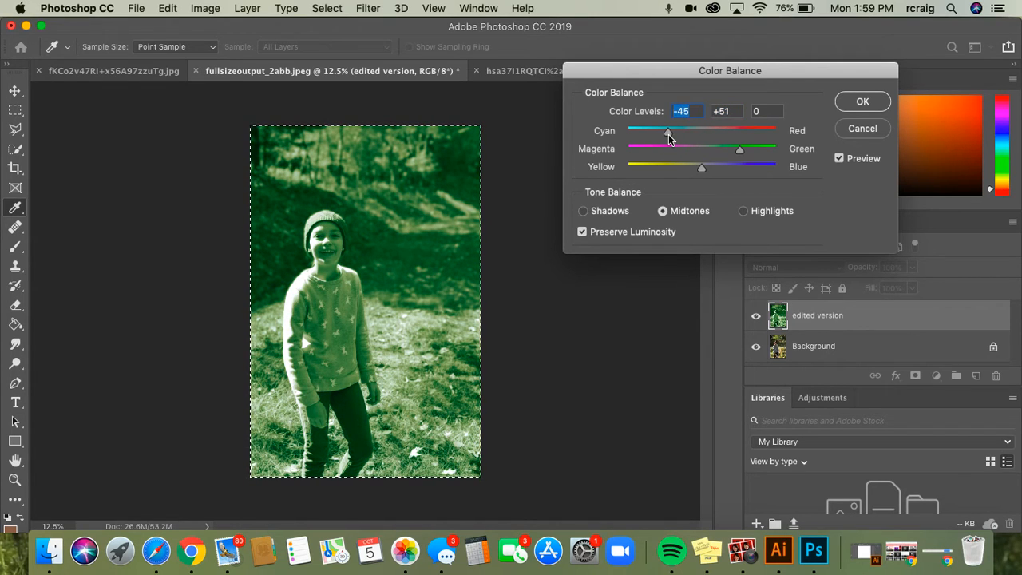
left_click(856, 130)
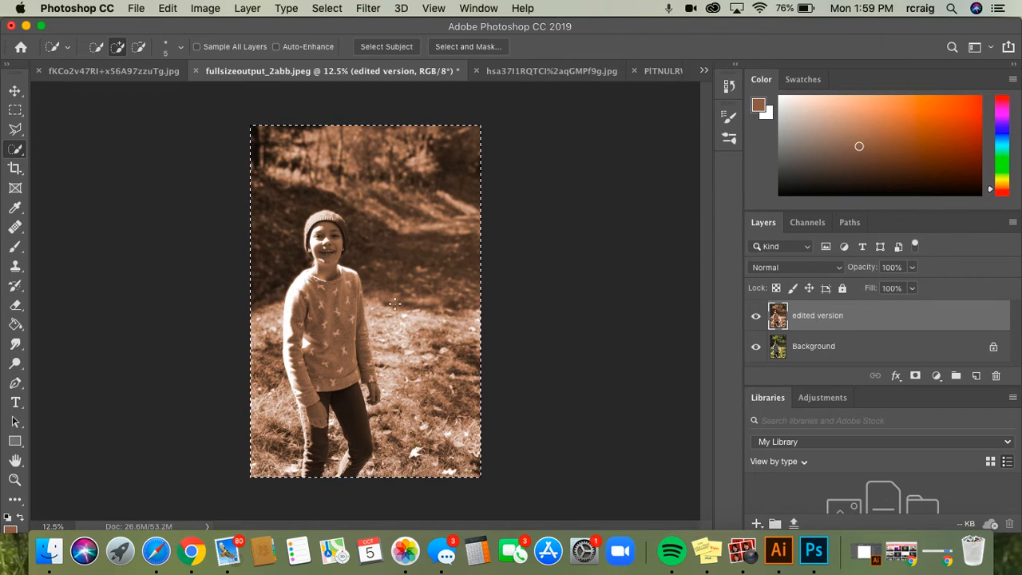
Step: Switch to the hsa37I1RQTCI%2aqGMPf9g.jpg photo and hide its edited and color edit layers to view the original
left_click(544, 72)
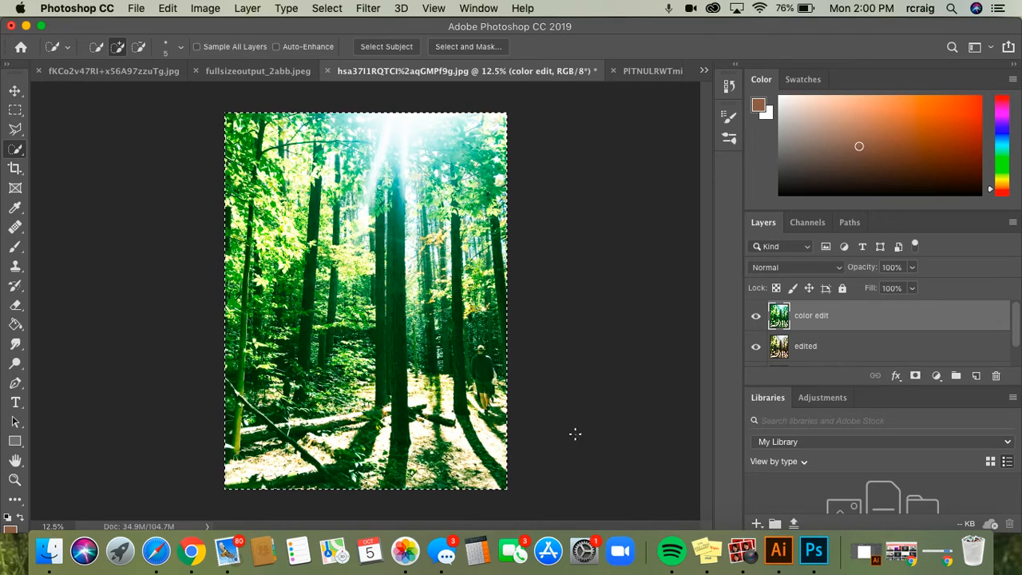
scroll(842, 342, "down", 1)
scroll(845, 343, "up", 1)
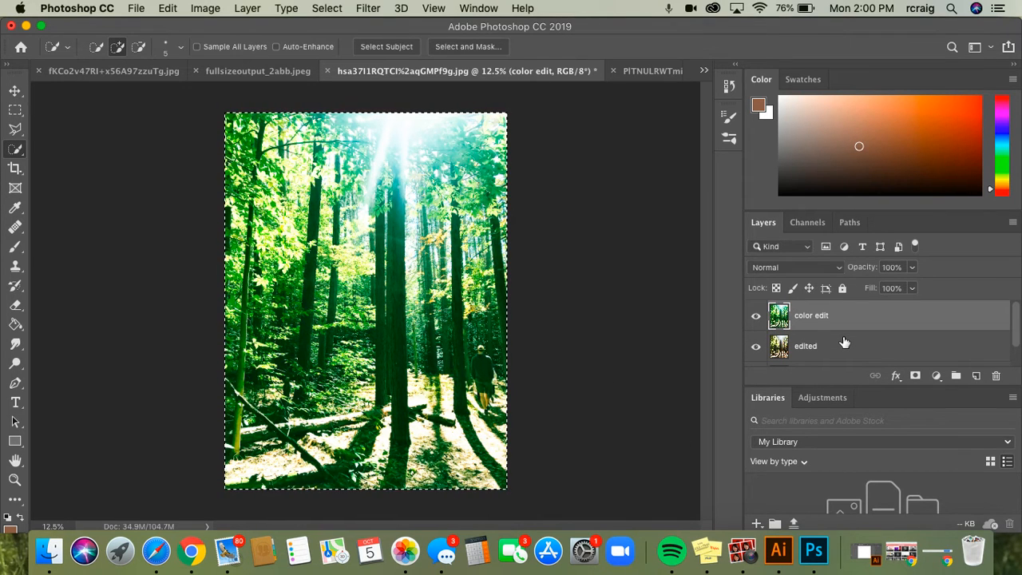
left_click(756, 347)
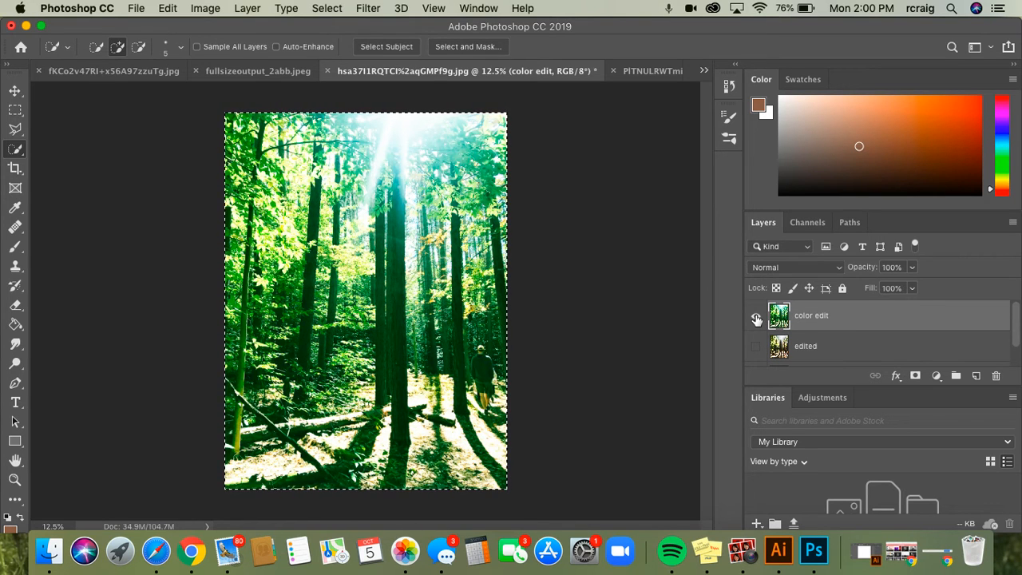
left_click(757, 318)
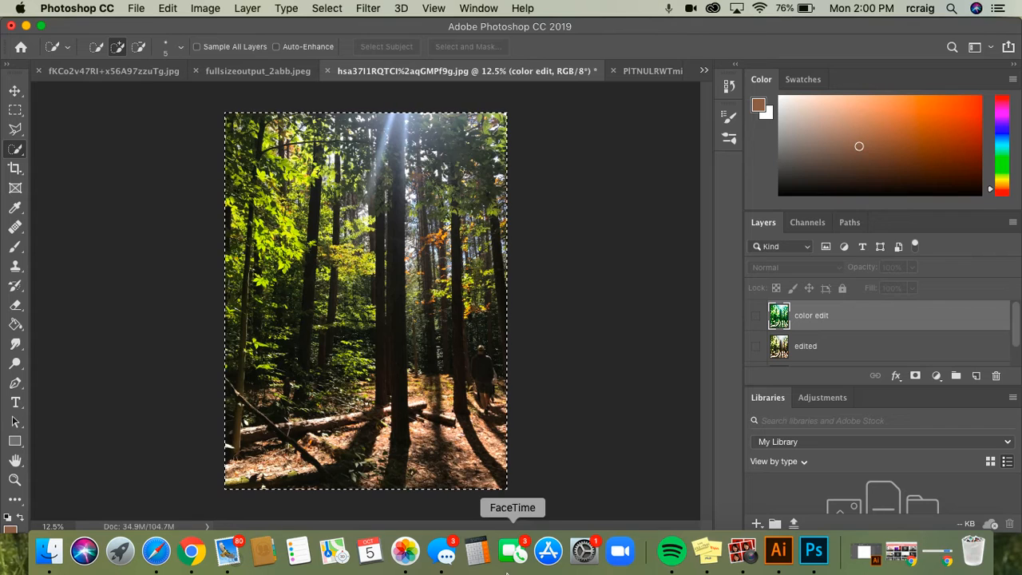
left_click(229, 553)
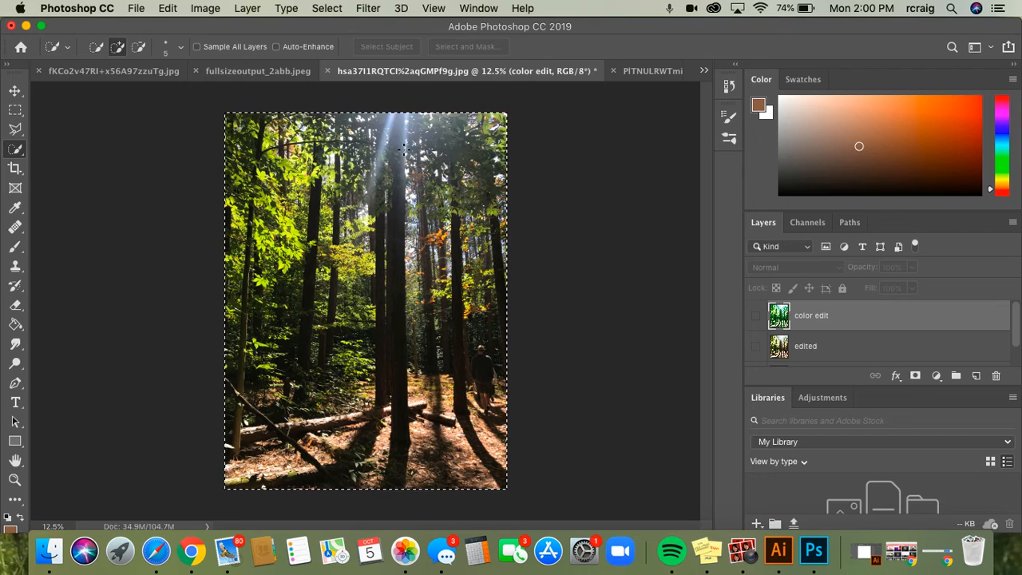
Step: Show the edited layer and toggle the color edit layer above it to compare the two versions of the photo
left_click(757, 349)
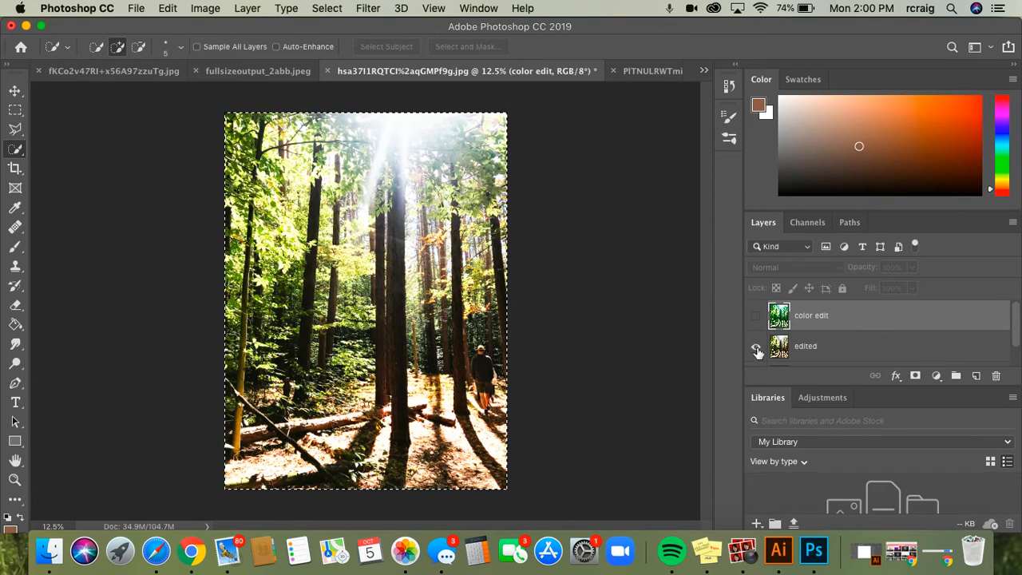
left_click(756, 317)
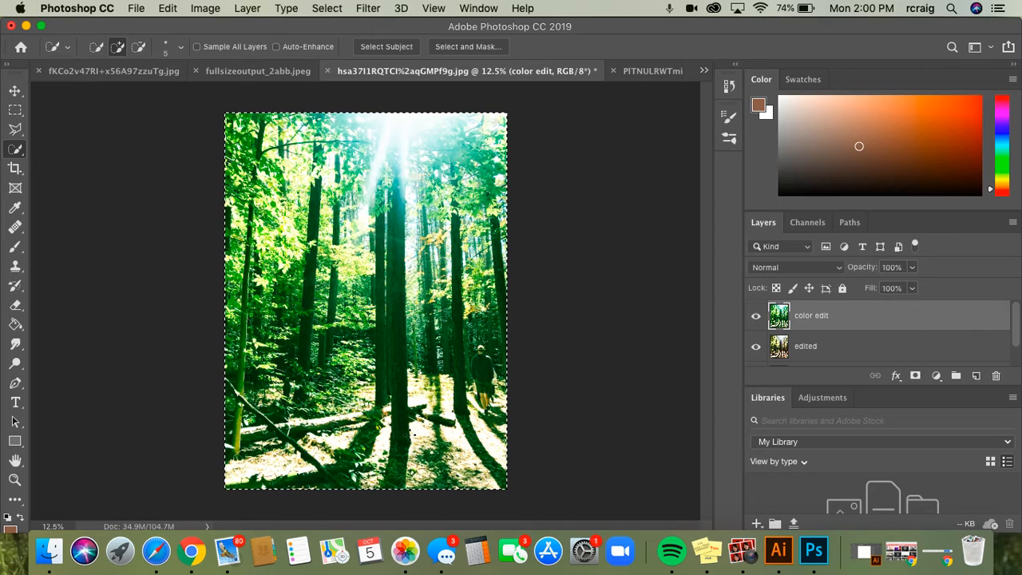
left_click(757, 318)
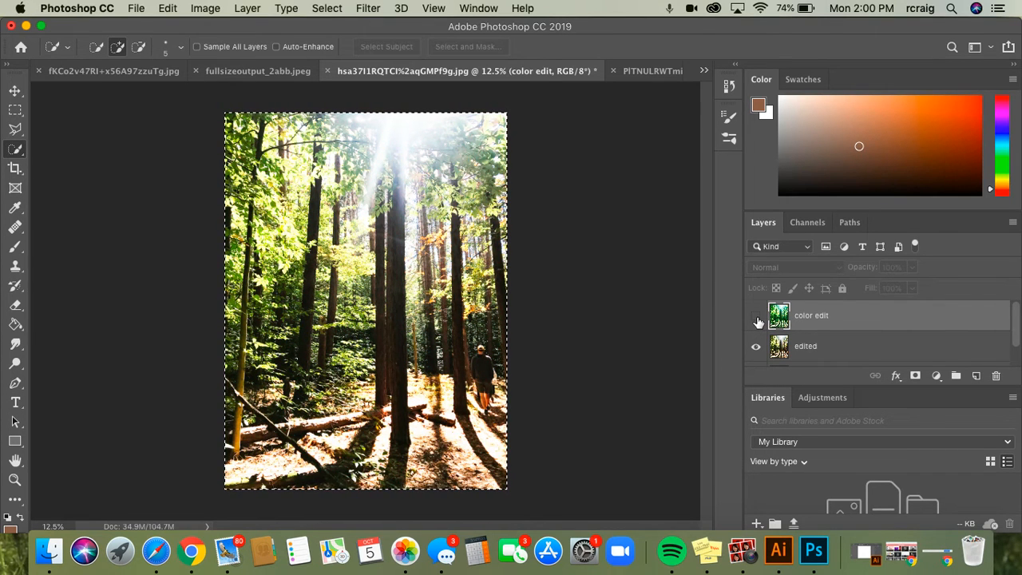
left_click(758, 318)
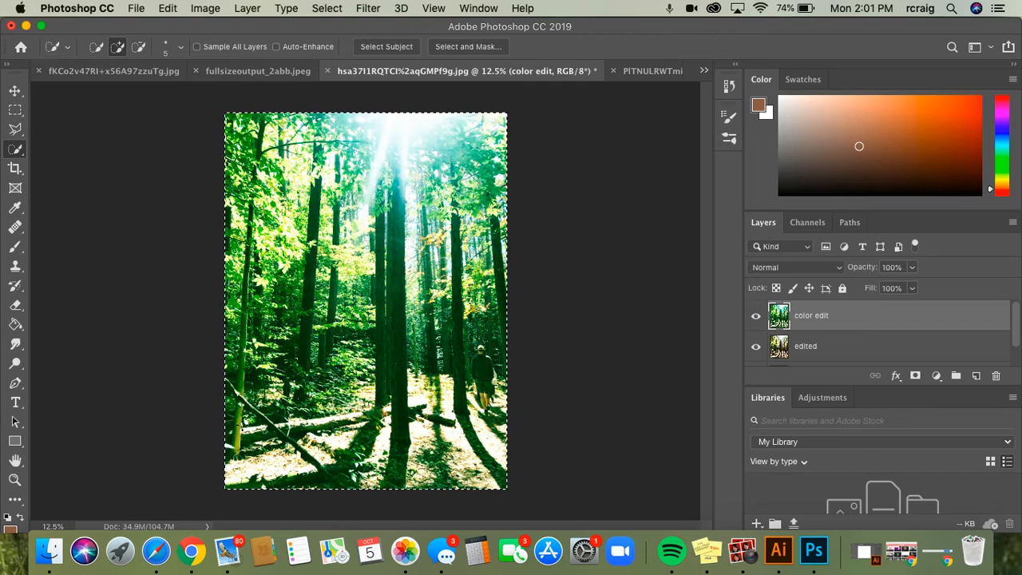
left_click(755, 316)
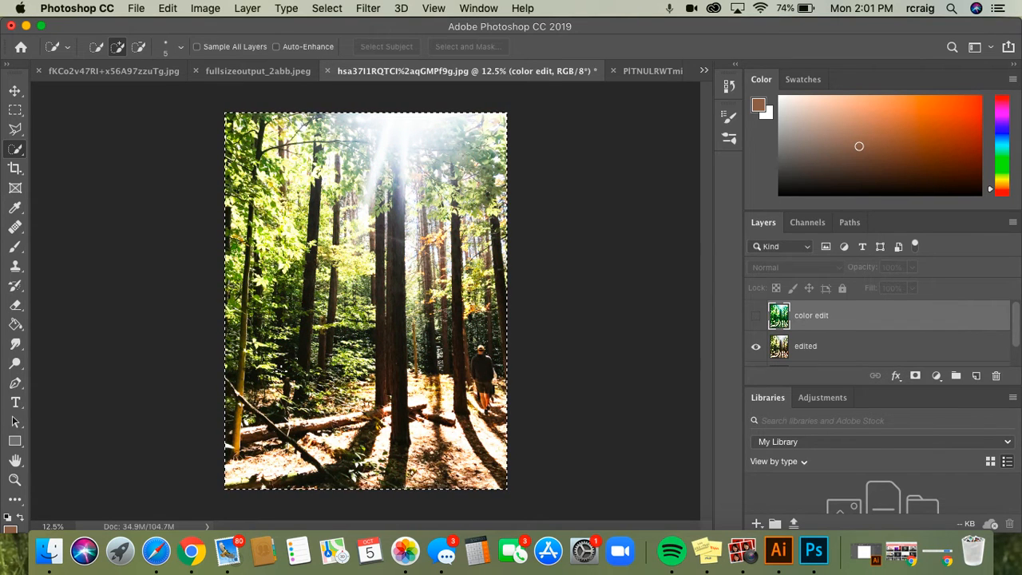
Step: Switch to the PITNULRWTmixbzOgOg82xw.jpg photo, make its colorful edit layer visible and look through its layer stack
left_click(638, 73)
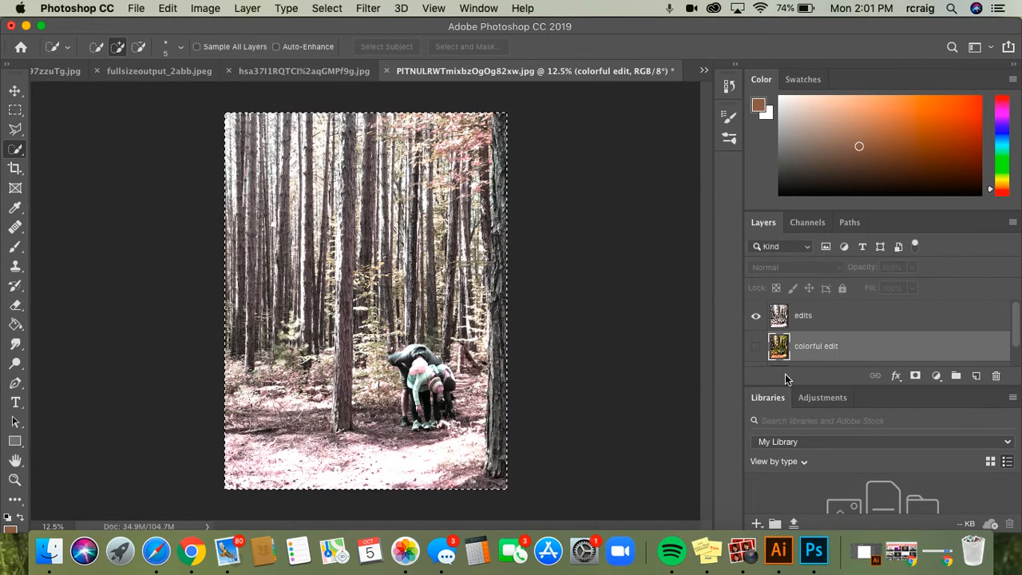
left_click(756, 347)
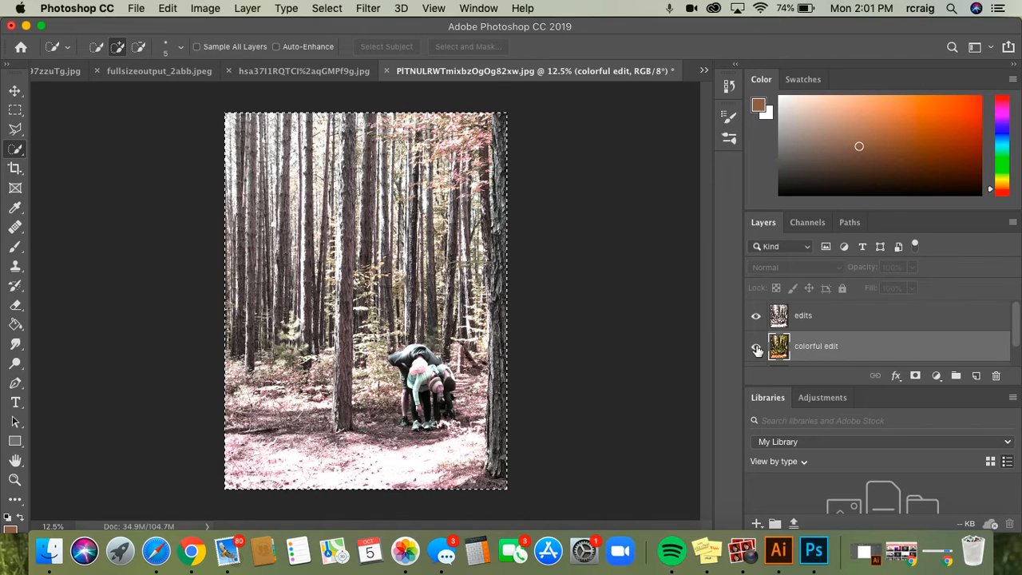
scroll(757, 351, "down", 1)
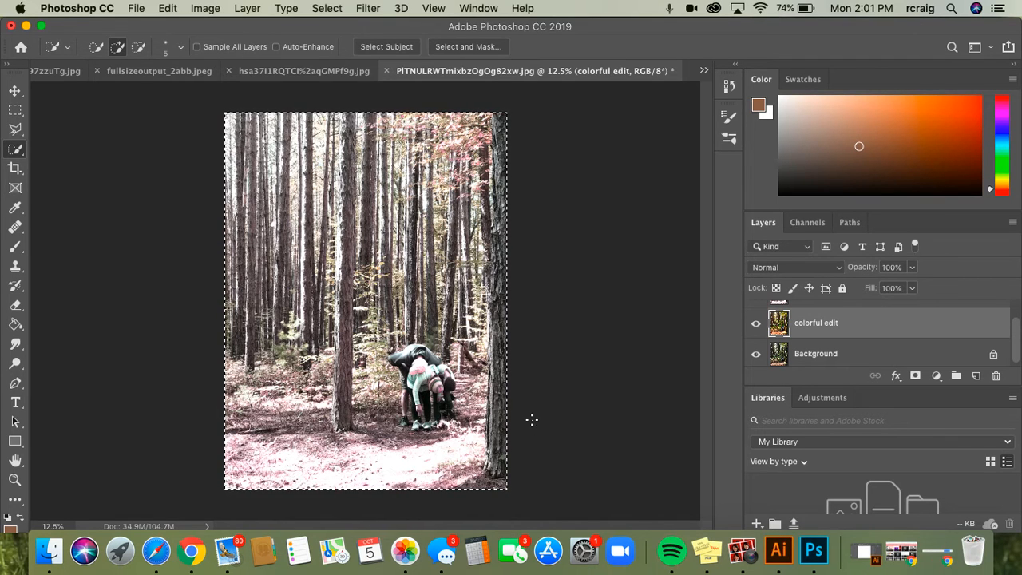
Step: Deselect the photo and hide its colorful edit and edits layers to view the original
key("super+d")
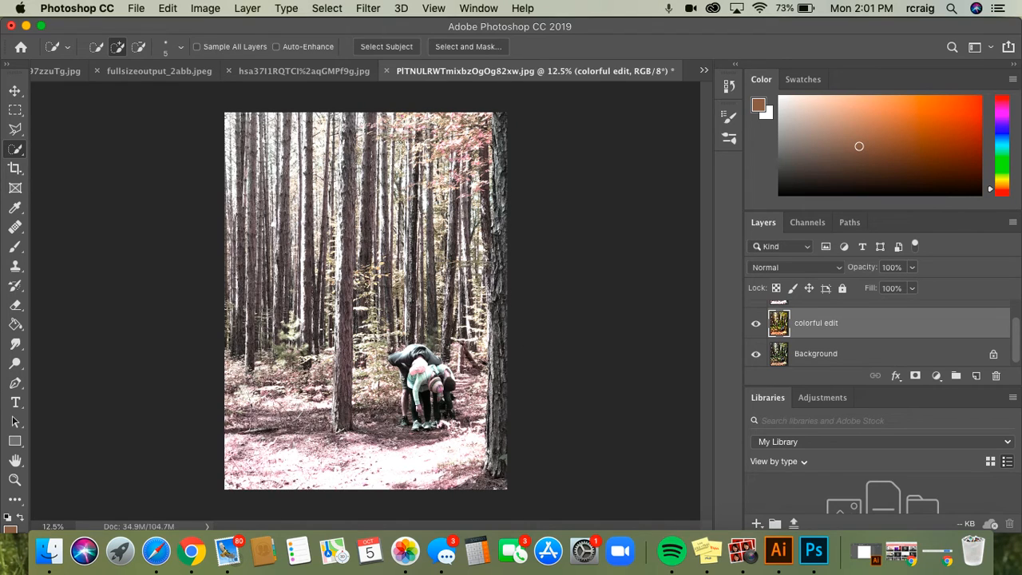
scroll(759, 333, "up", 2)
left_click(756, 347)
left_click(756, 316)
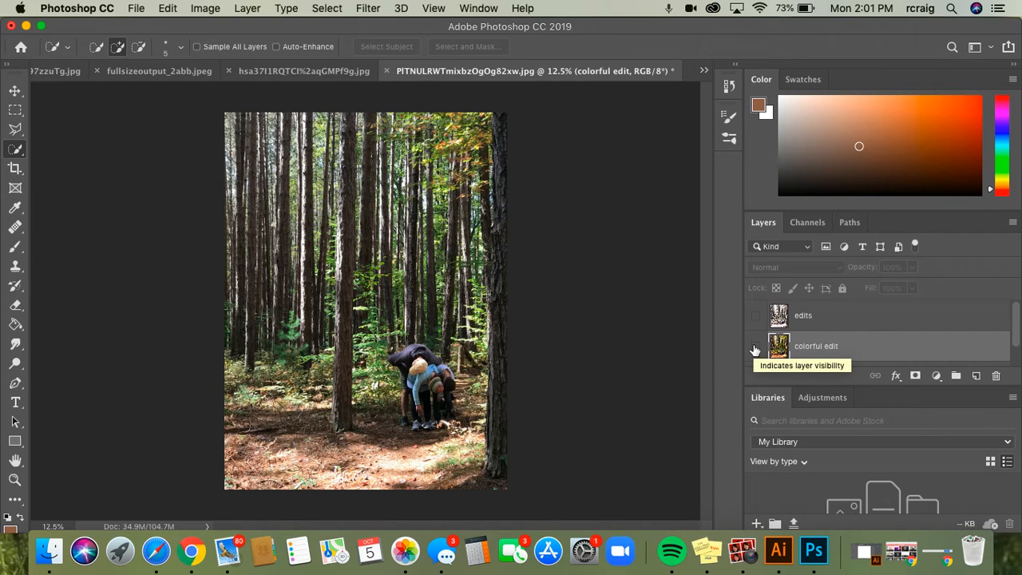
Step: Compare the original photo with the edits and colorful edit layers by toggling their visibility, leaving both layers shown
left_click(756, 316)
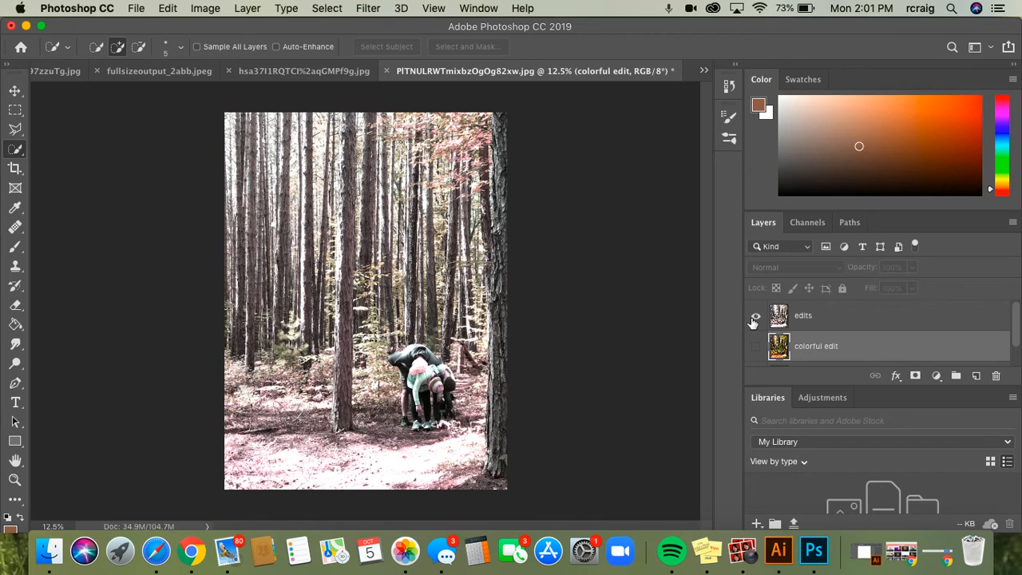
left_click(756, 317)
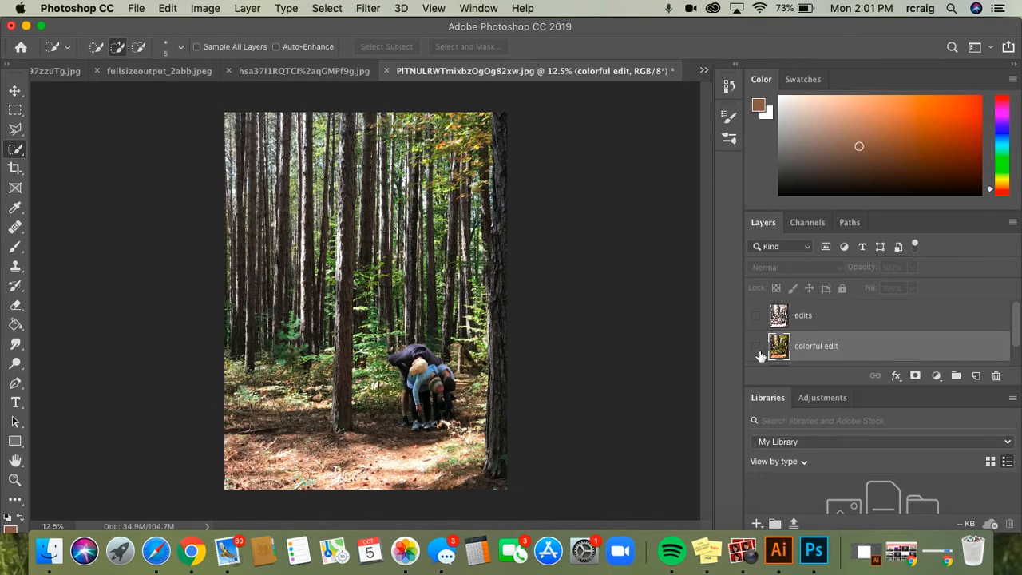
left_click(755, 348)
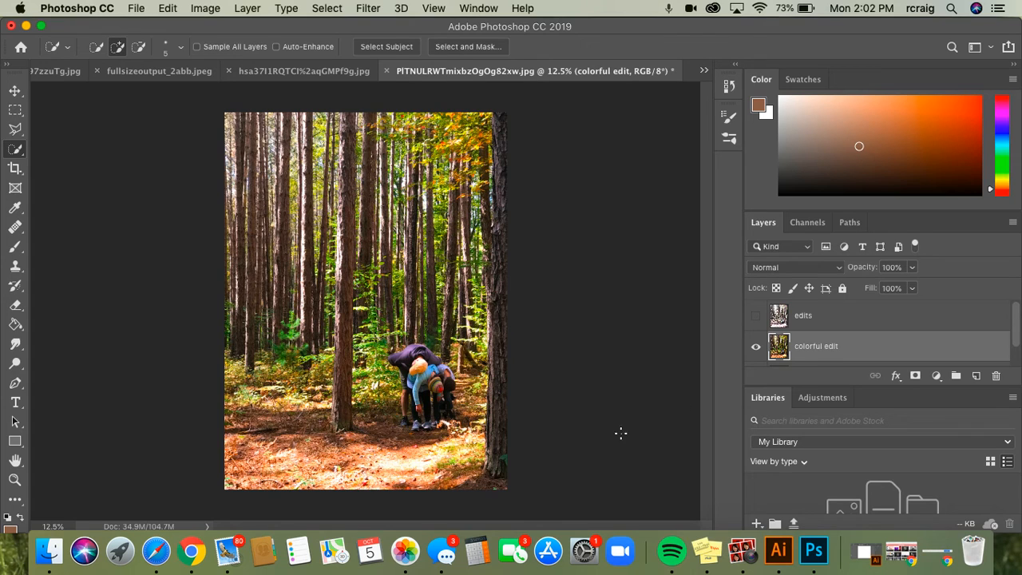
left_click(756, 347)
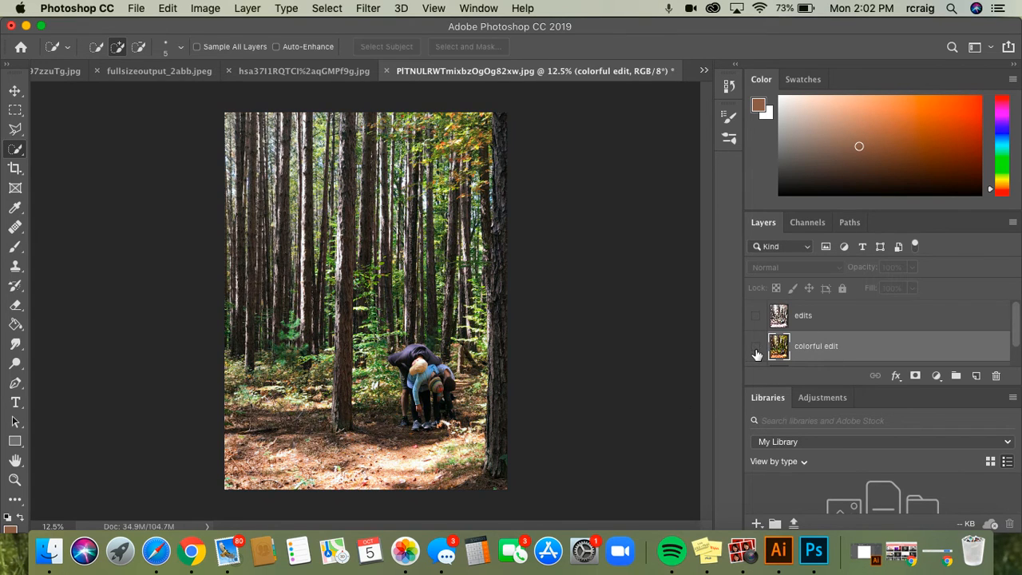
left_click(756, 347)
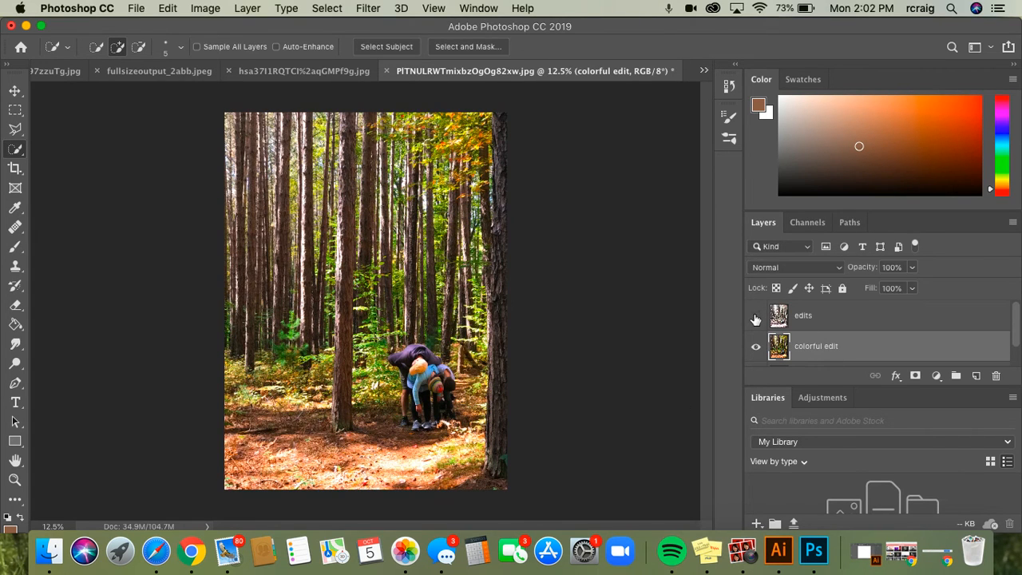
left_click(755, 316)
scroll(755, 320, "down", 1)
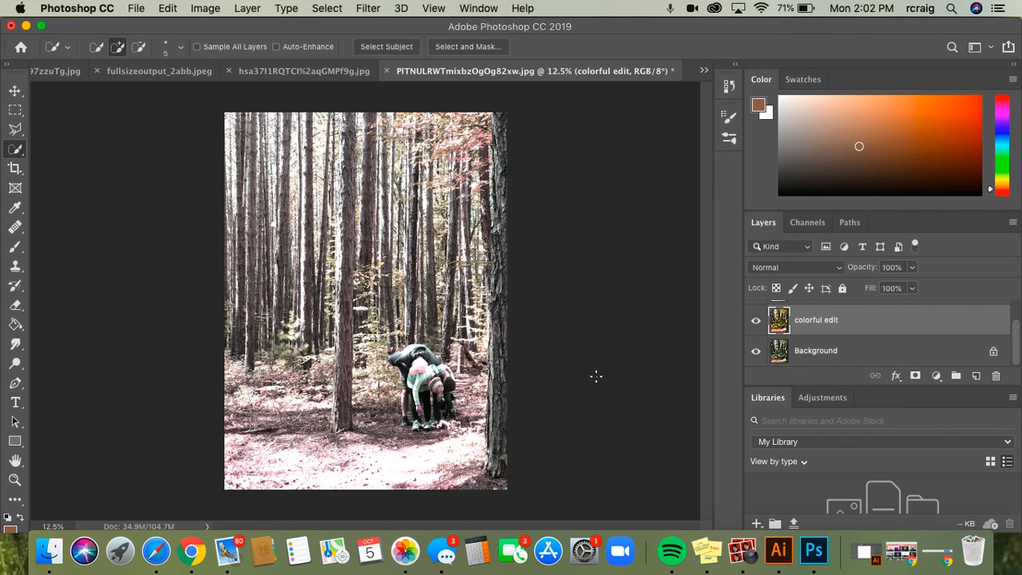
Step: Switch to the hsa37I1RQTCI%2aqGMPf9g.jpg photo and make its color edit layer visible
left_click(367, 74)
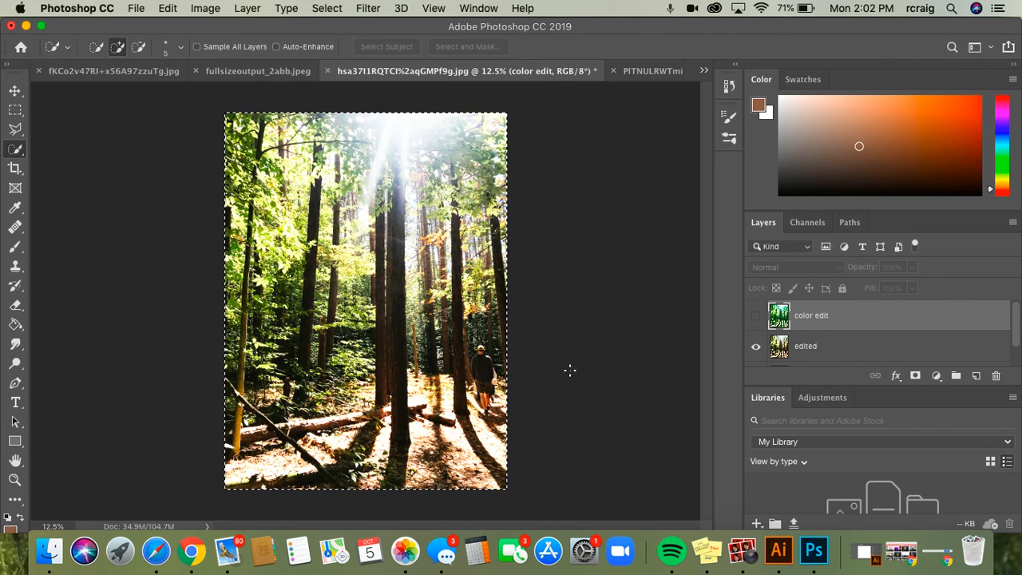
left_click(757, 317)
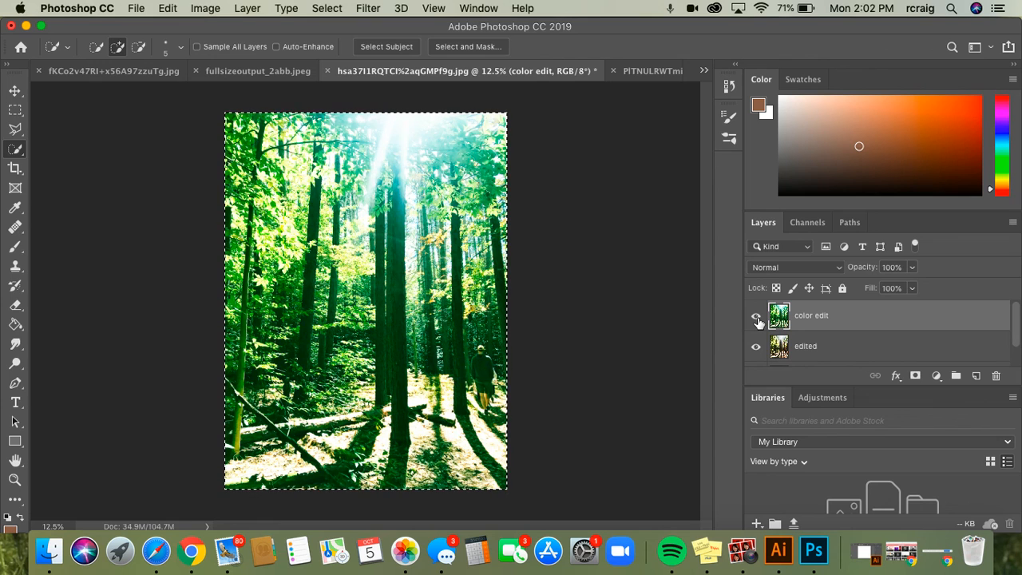
Step: Switch to Chrome by restoring its second minimized window
left_click(936, 565)
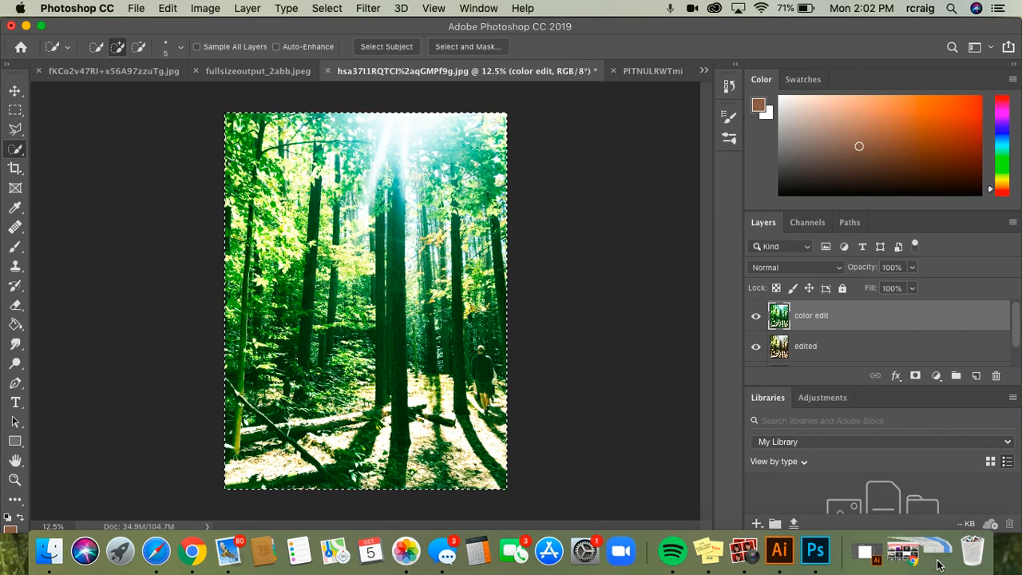